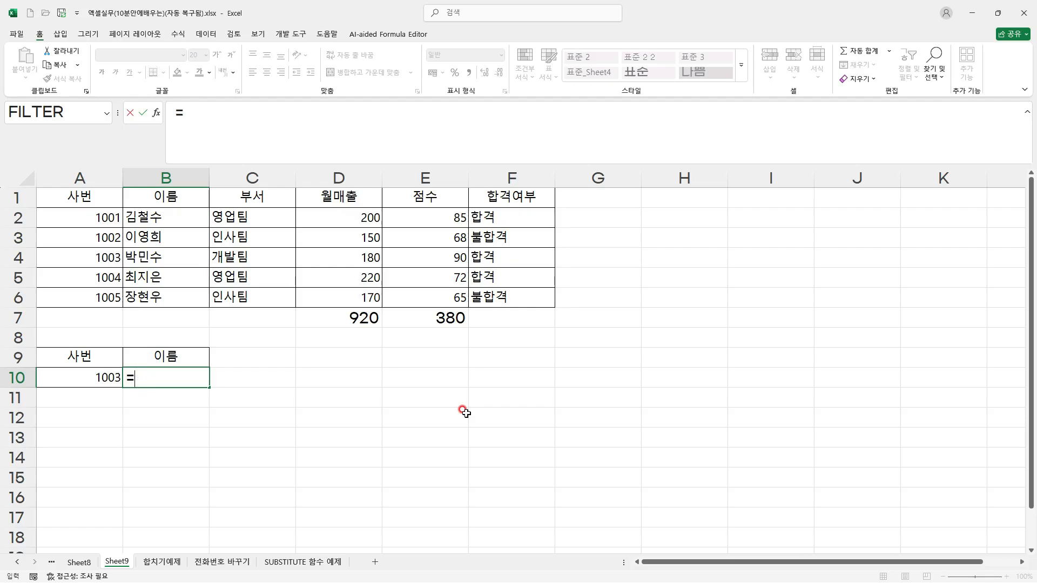
# Start a VLOOKUP formula in B10 with A10 as the lookup value and A2:F6 as the table range.
pyautogui.write('vl')
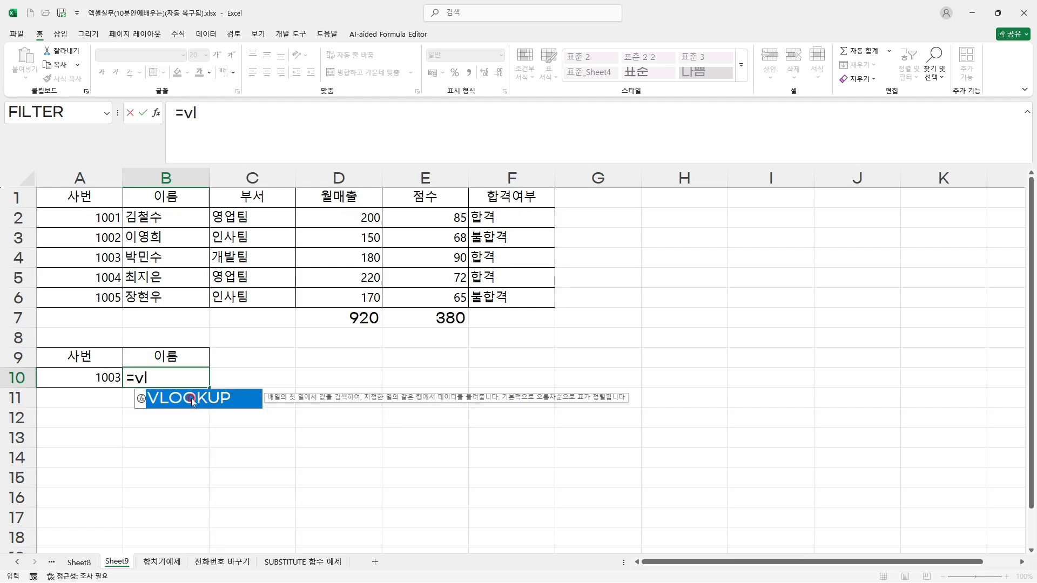
pyautogui.doubleClick(168, 398)
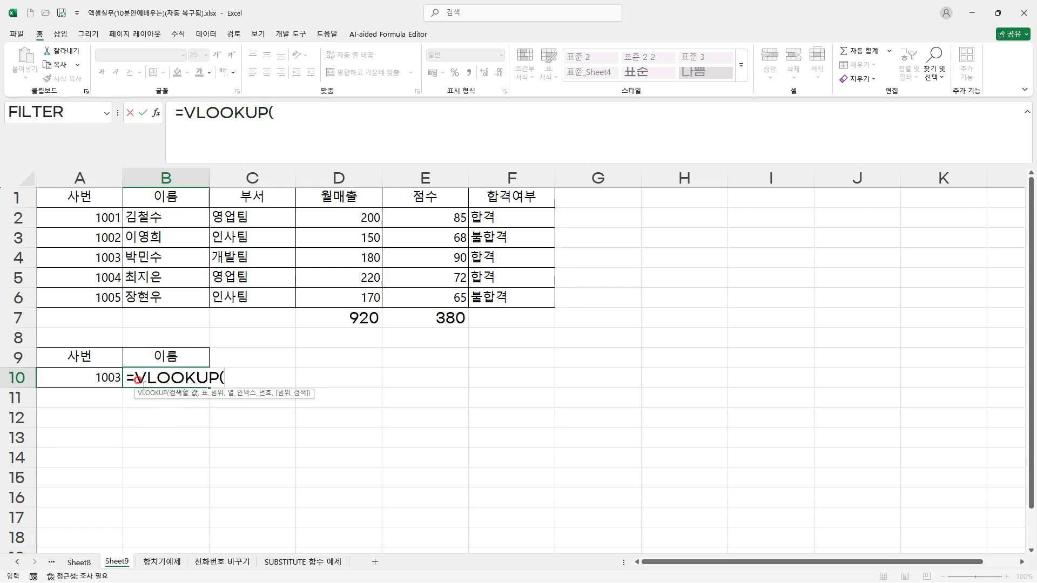
pyautogui.click(91, 373)
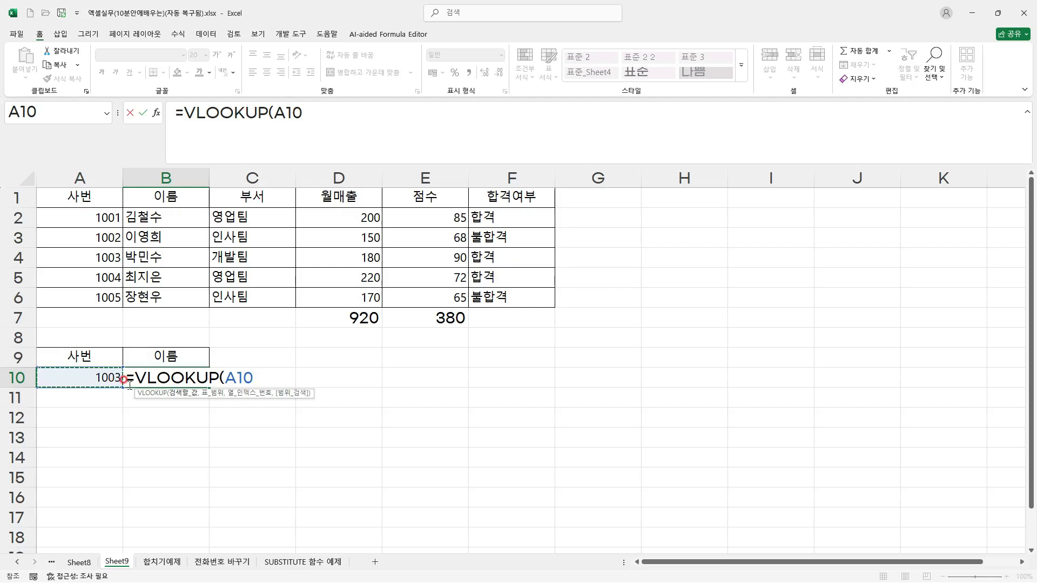
pyautogui.write(',')
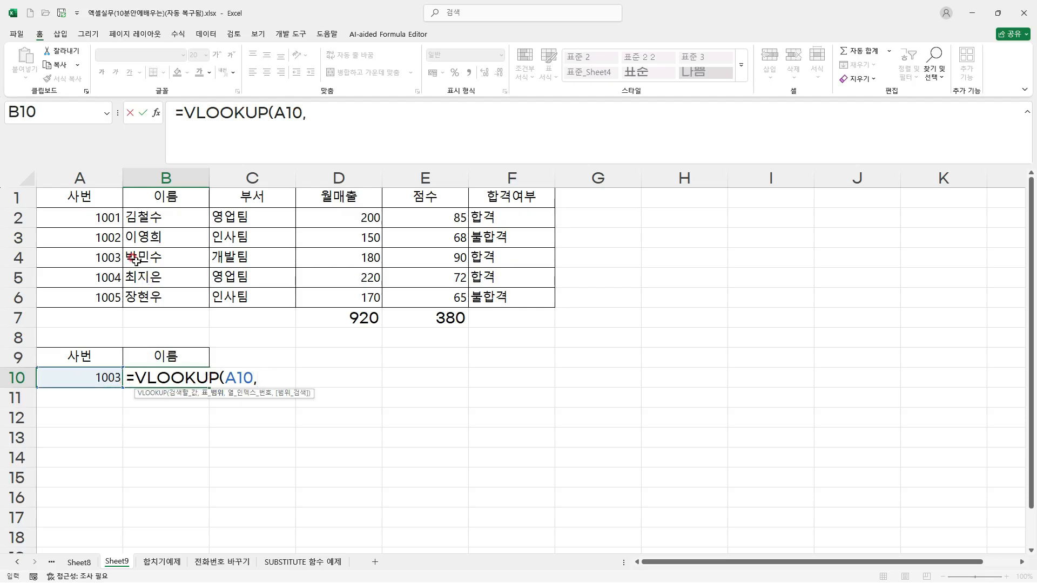
pyautogui.click(69, 216)
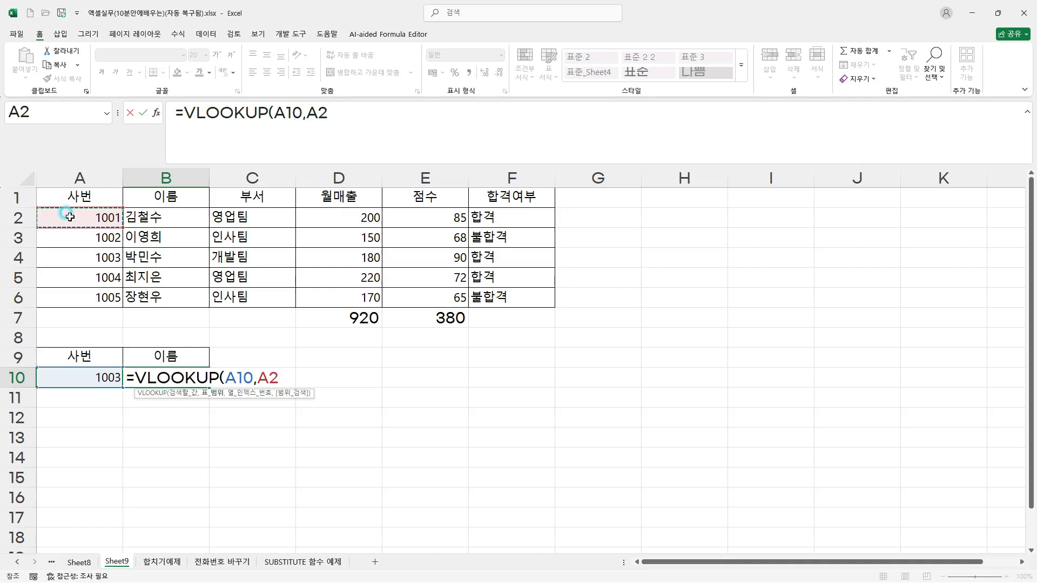
pyautogui.moveTo(115, 218); pyautogui.dragTo(512, 298)
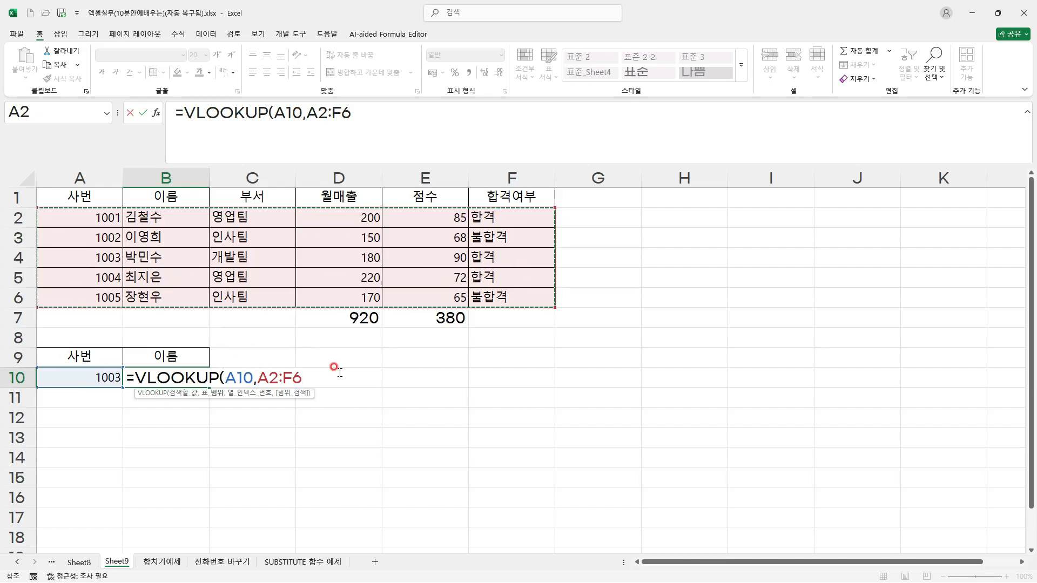
pyautogui.write(',')
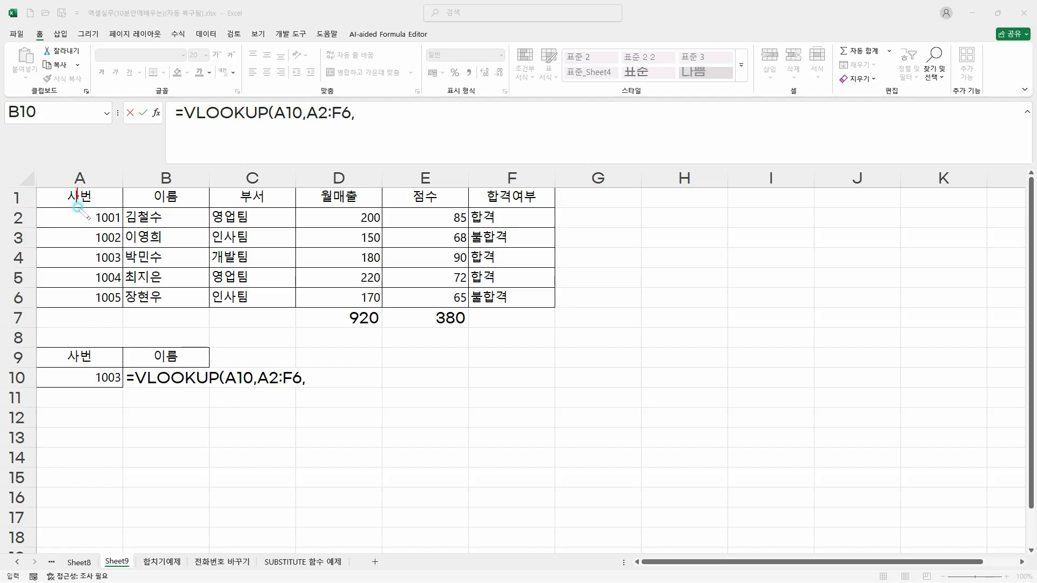
pyautogui.moveTo(77, 189)
pyautogui.mouseDown()
pyautogui.moveTo(77, 250)
pyautogui.moveTo(137, 250)
pyautogui.moveTo(116, 267)
pyautogui.moveTo(91, 266)
pyautogui.mouseUp()
pyautogui.moveTo(122, 170); pyautogui.dragTo(104, 198)
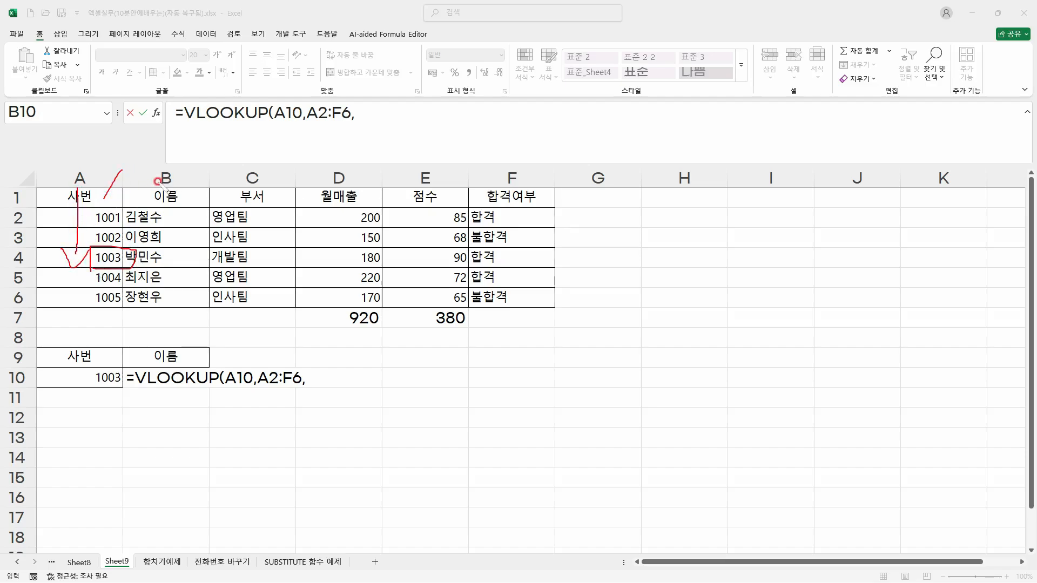
pyautogui.moveTo(158, 176); pyautogui.dragTo(244, 187)
pyautogui.moveTo(342, 165)
pyautogui.mouseDown()
pyautogui.moveTo(335, 180)
pyautogui.moveTo(358, 181)
pyautogui.moveTo(350, 190)
pyautogui.mouseUp()
pyautogui.moveTo(414, 163)
pyautogui.mouseDown()
pyautogui.moveTo(405, 192)
pyautogui.moveTo(445, 183)
pyautogui.mouseUp()
pyautogui.moveTo(549, 155); pyautogui.dragTo(523, 174)
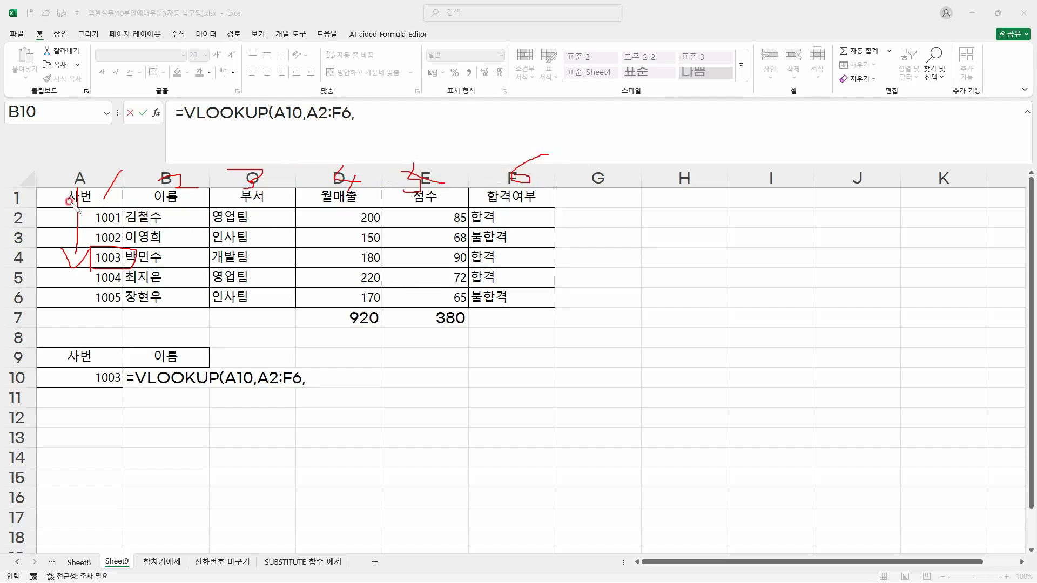
pyautogui.moveTo(47, 209)
pyautogui.mouseDown()
pyautogui.moveTo(522, 215)
pyautogui.moveTo(536, 294)
pyautogui.moveTo(97, 302)
pyautogui.moveTo(49, 232)
pyautogui.moveTo(64, 212)
pyautogui.mouseUp()
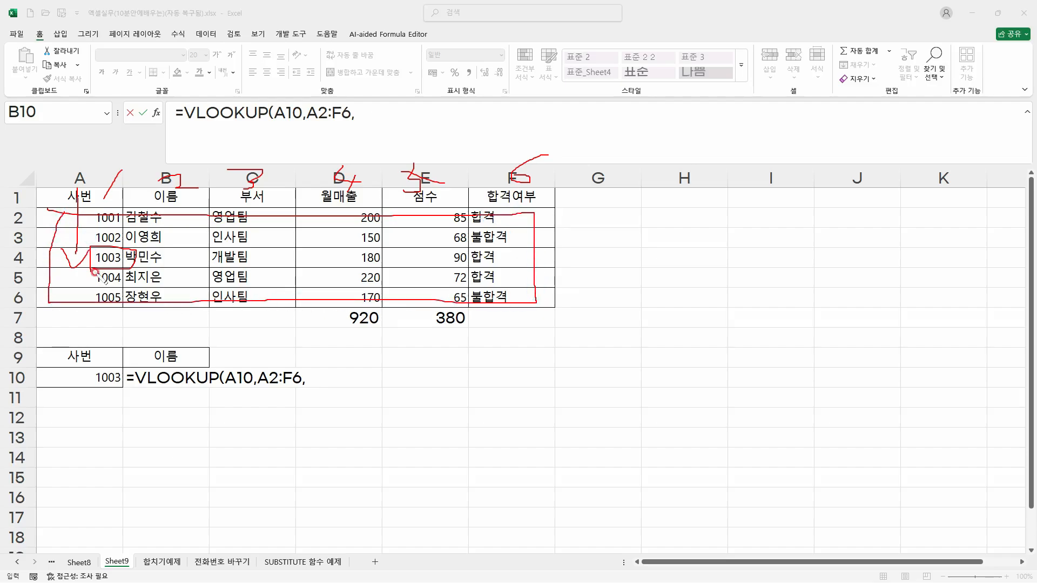
pyautogui.moveTo(162, 186); pyautogui.dragTo(191, 200)
pyautogui.moveTo(154, 273)
pyautogui.mouseDown()
pyautogui.moveTo(132, 259)
pyautogui.moveTo(165, 254)
pyautogui.moveTo(144, 267)
pyautogui.mouseUp()
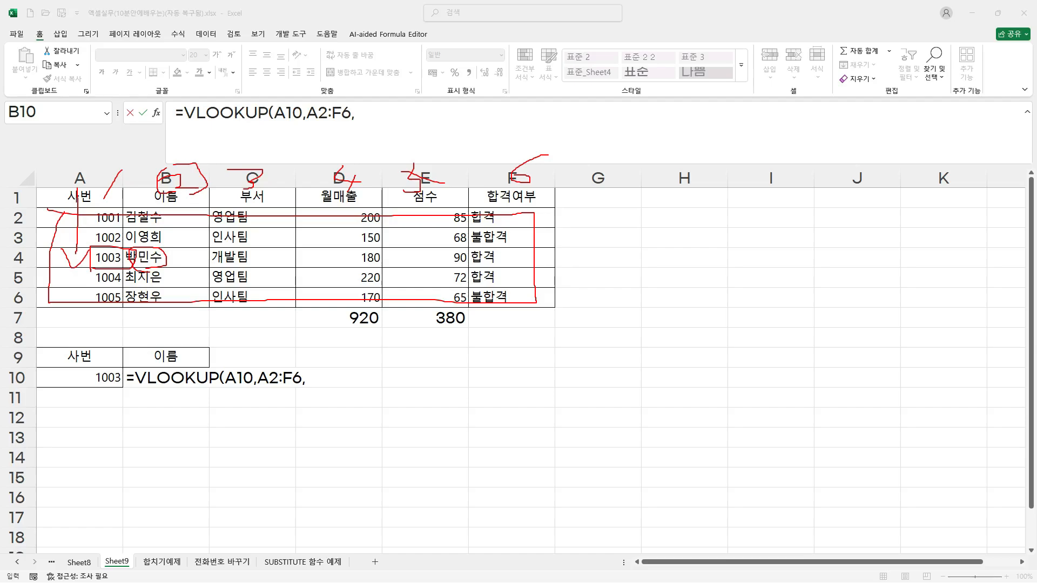
pyautogui.press('Escape')
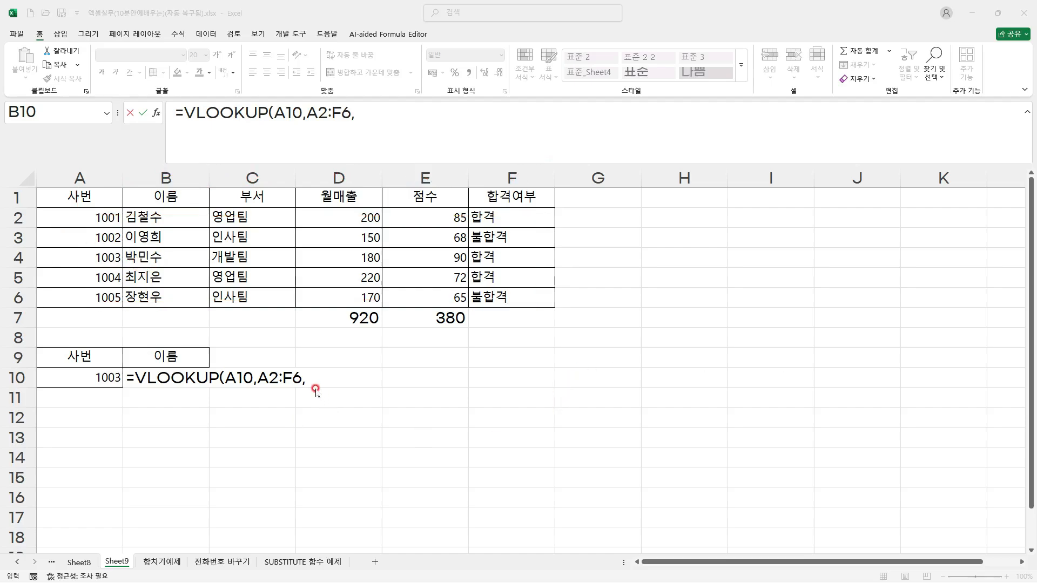
# Complete the B10 VLOOKUP formula with column index 2 and the exact-match option FALSE.
pyautogui.click(327, 379)
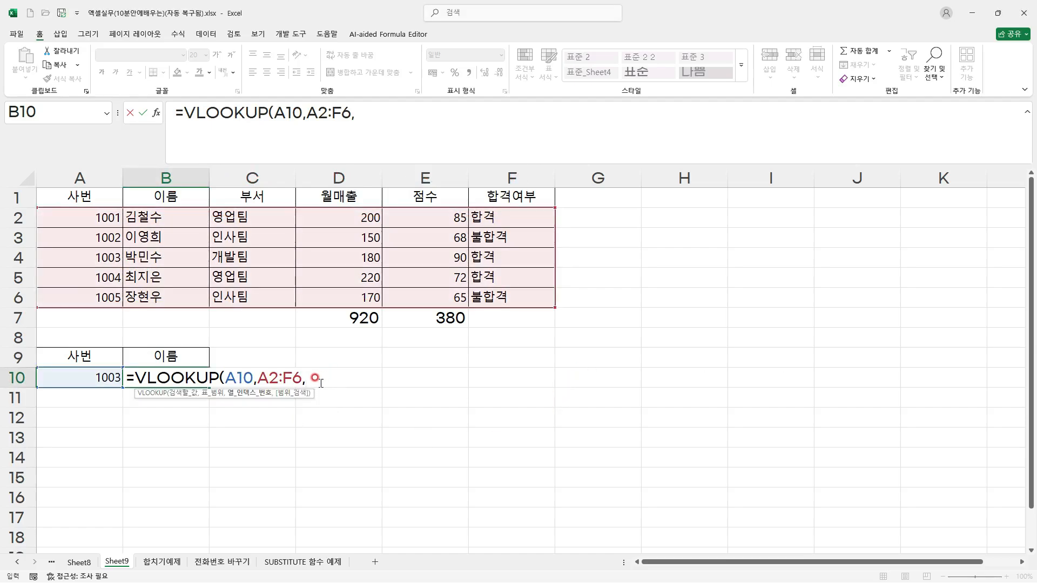
pyautogui.write('2,')
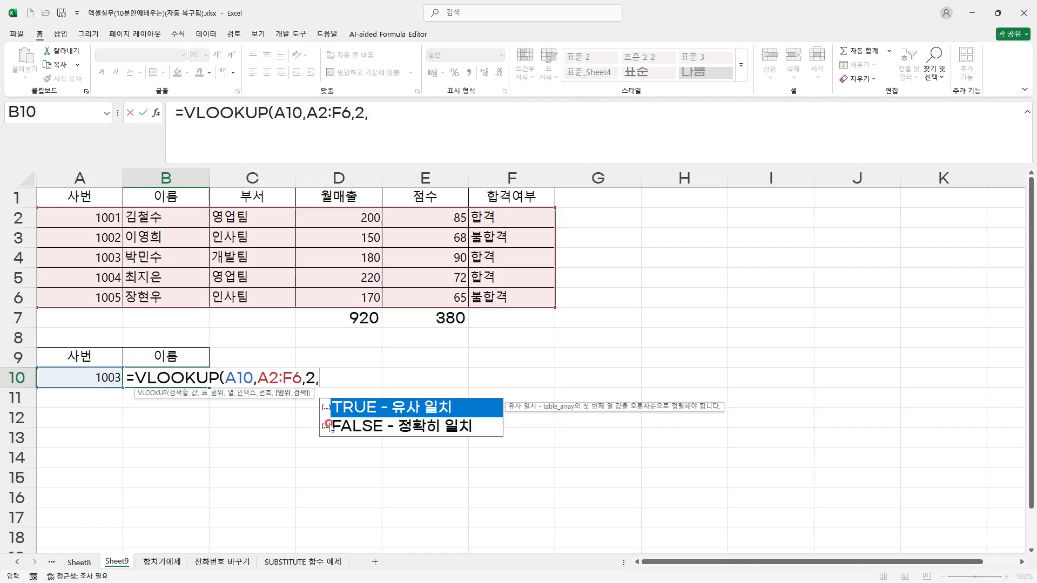
pyautogui.click(341, 426)
pyautogui.doubleClick(349, 424)
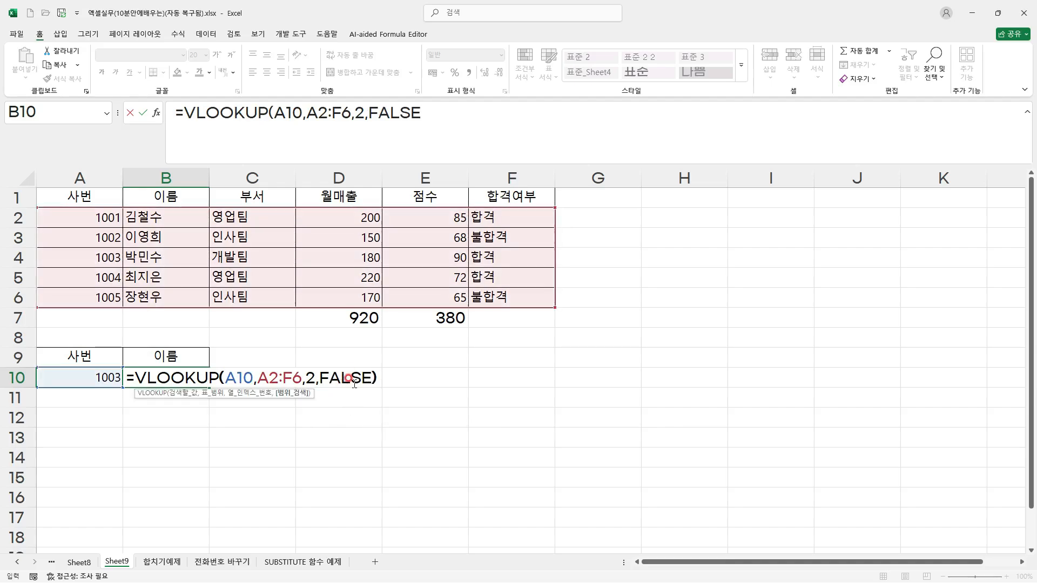
pyautogui.write(')')
pyautogui.press('Return')
pyautogui.press('Up')
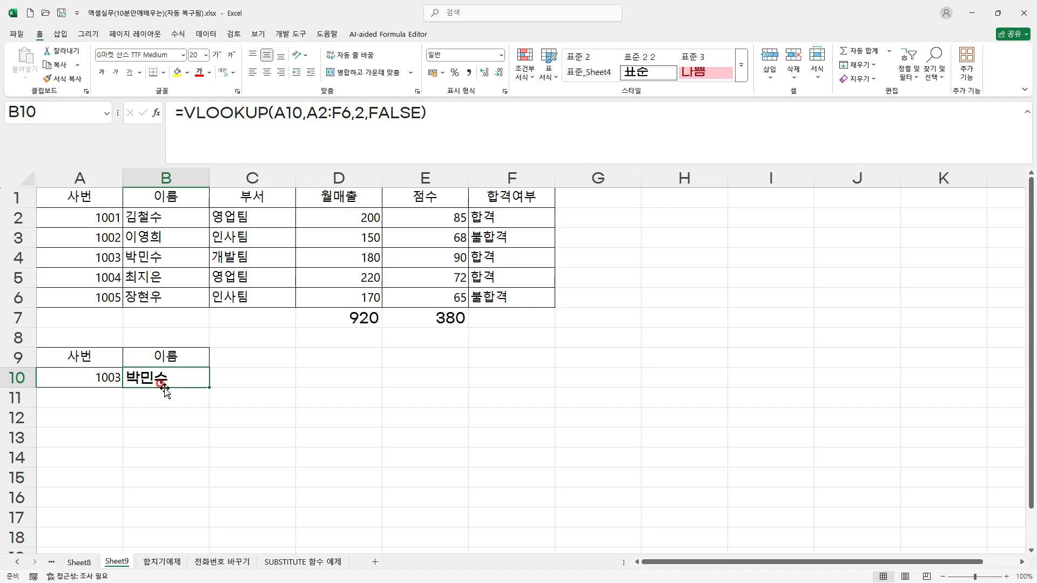
# Change the employee number in A10 to match the one in A5 and select the name lookup in B10.
pyautogui.click(97, 382)
pyautogui.doubleClick(98, 381)
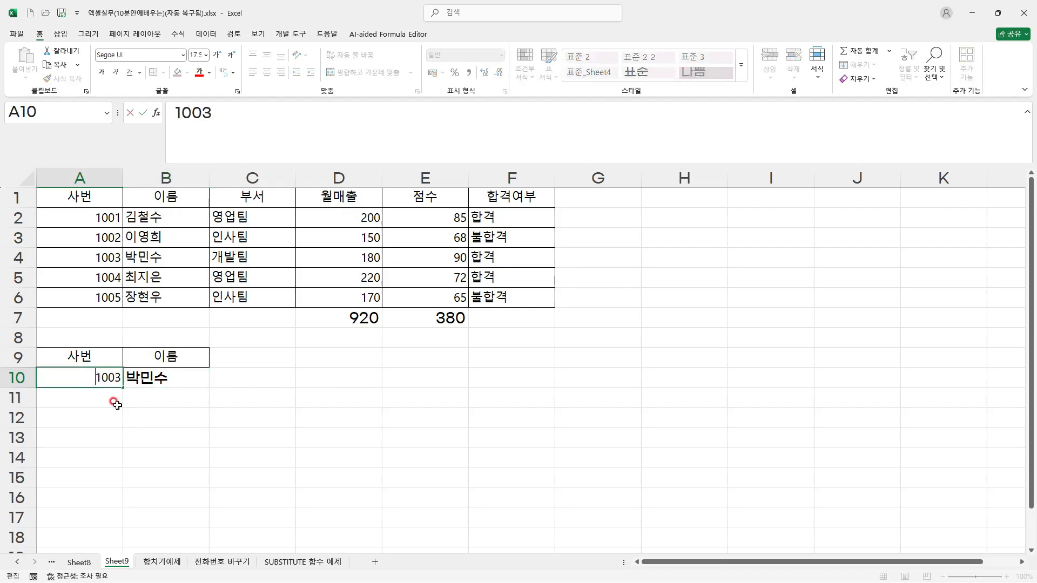
pyautogui.press('Right')
pyautogui.press('BackSpace')
pyautogui.write('4')
pyautogui.press('Return')
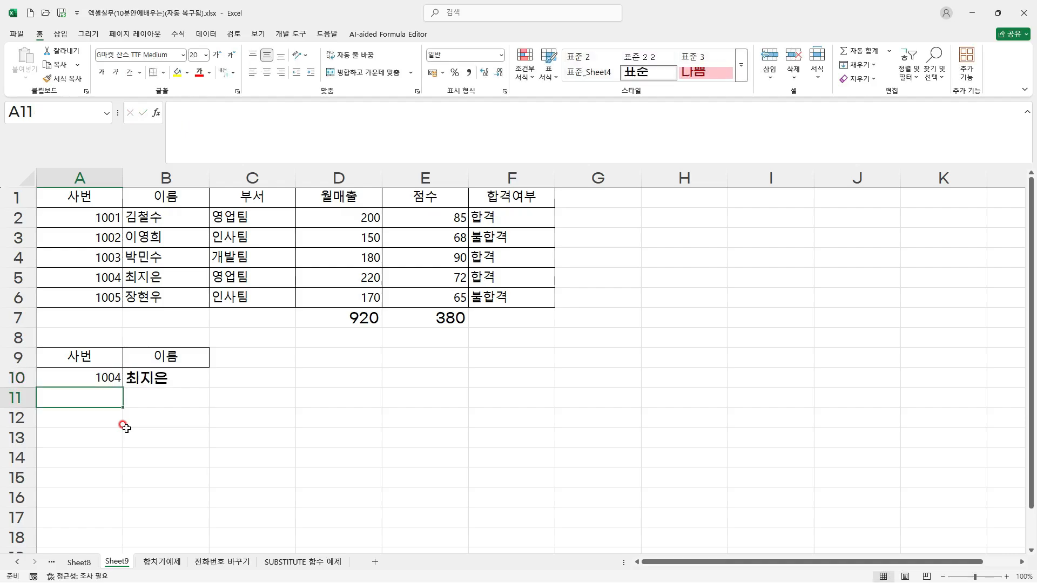
pyautogui.press('Up')
pyautogui.press('Right')
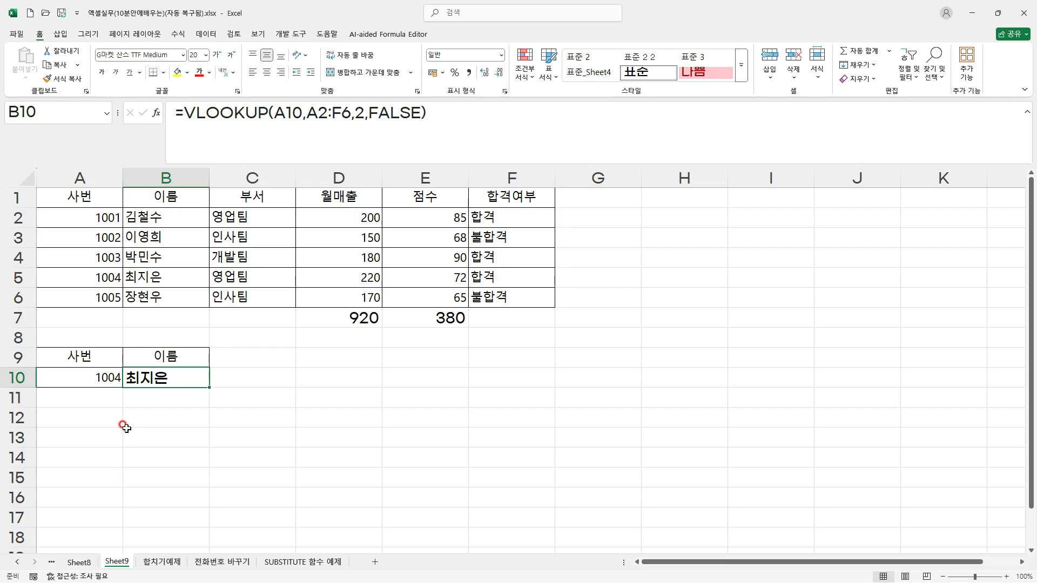
# Copy the 합격여부 header from F1 into C9, beside the 이름 header of the lookup table.
pyautogui.click(237, 356)
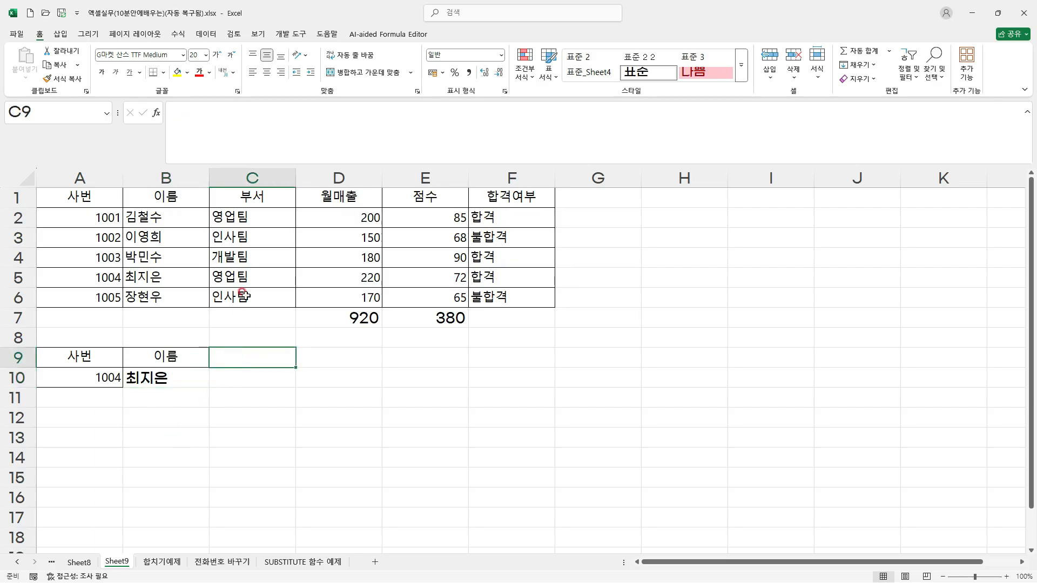
pyautogui.click(332, 198)
pyautogui.click(424, 195)
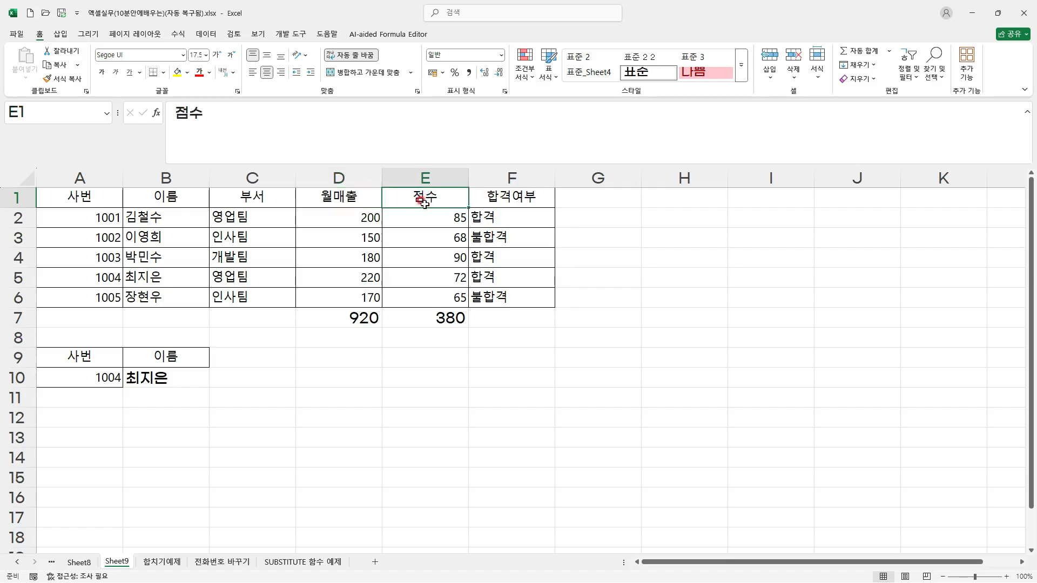
pyautogui.click(509, 198)
pyautogui.hotkey('ctrl', 'c')
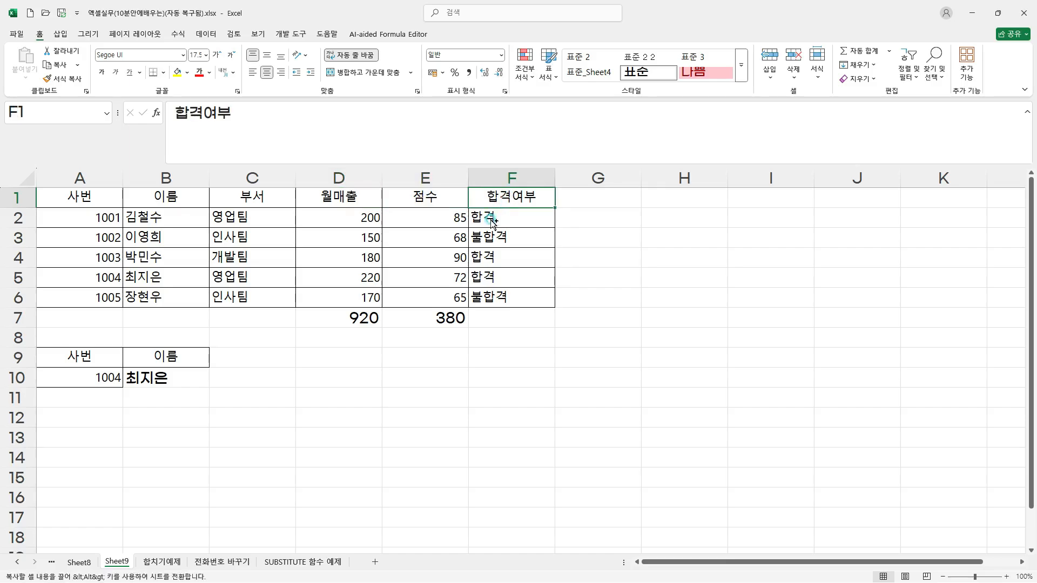
pyautogui.click(264, 353)
pyautogui.press('Return')
pyautogui.click(225, 382)
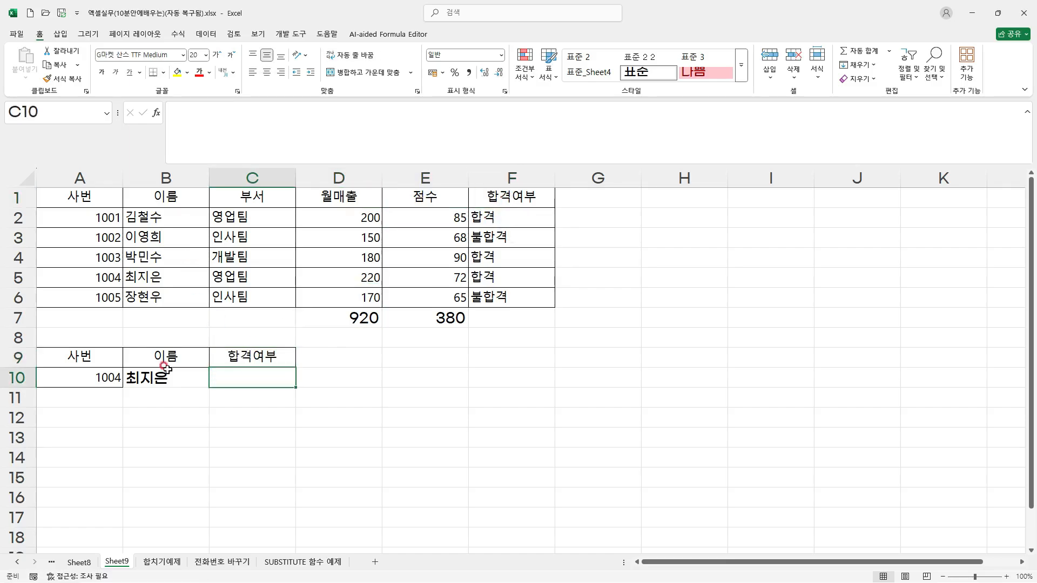
# Copy the text of the VLOOKUP formula in B10 into C10, keeping its references A10 and A2:F6.
pyautogui.click(150, 380)
pyautogui.moveTo(431, 113); pyautogui.dragTo(141, 113)
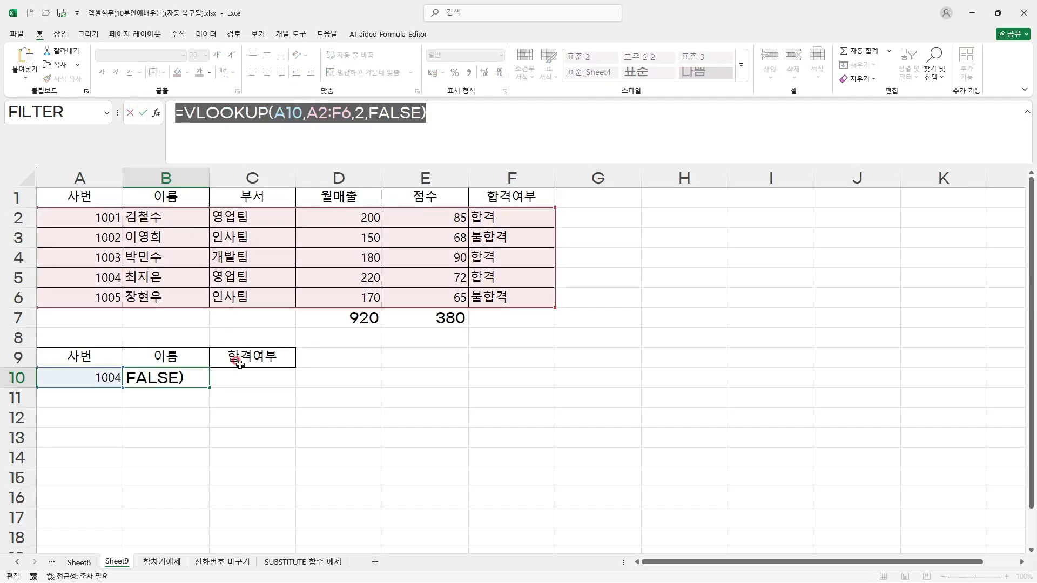
pyautogui.write('=')
pyautogui.click(235, 376)
pyautogui.press('Escape')
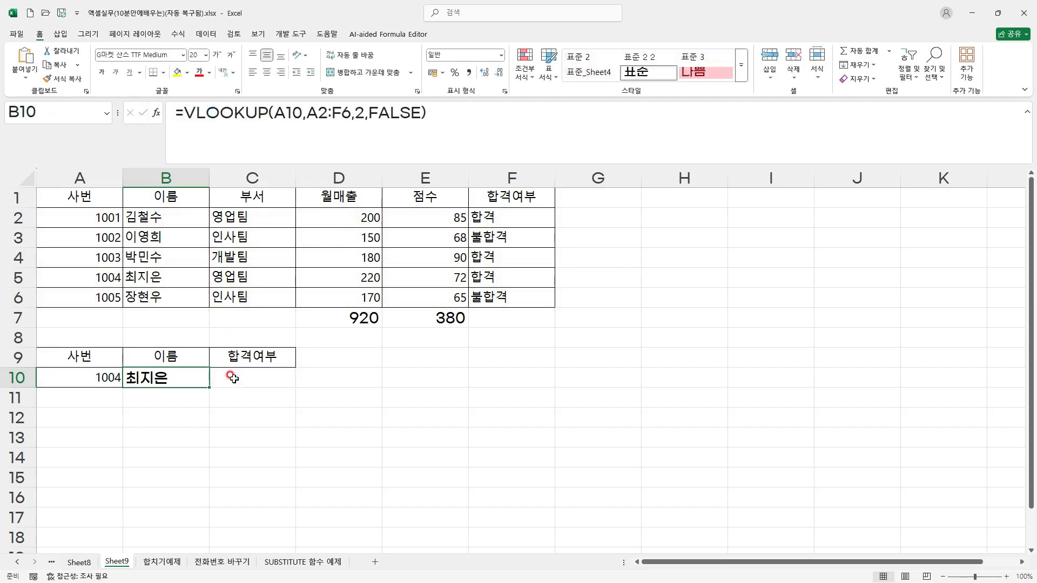
pyautogui.doubleClick(235, 376)
pyautogui.hotkey('ctrl', 'v')
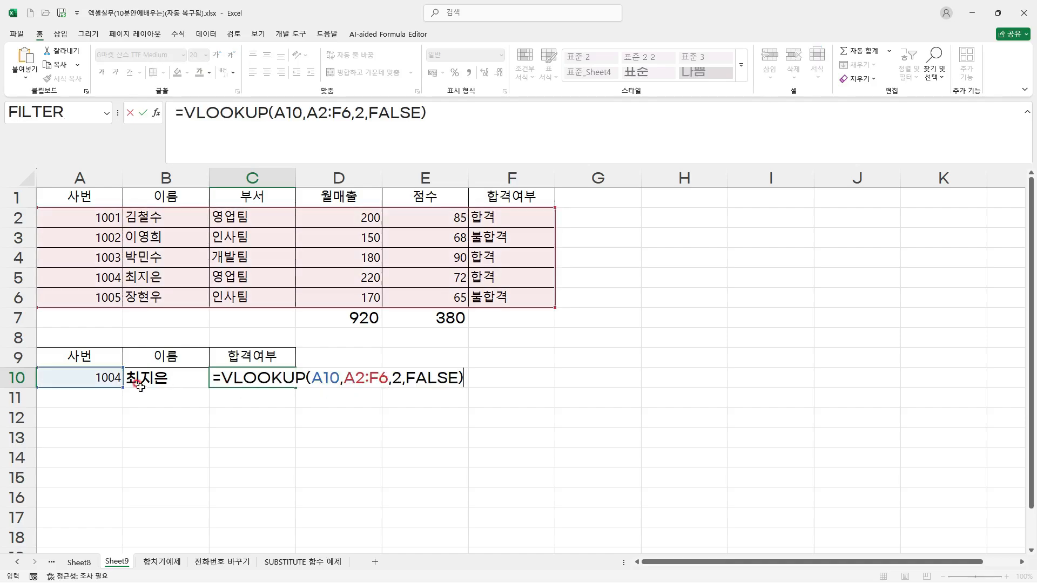
# Set the column index of the VLOOKUP formula in C10 to 6 so it looks up 합격여부.
pyautogui.click(396, 380)
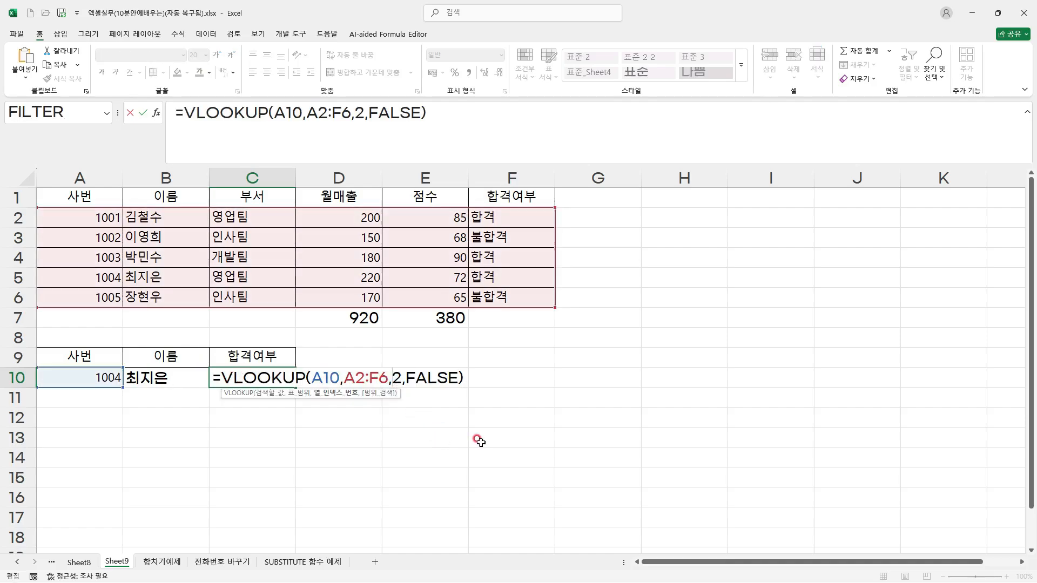
pyautogui.press('Delete')
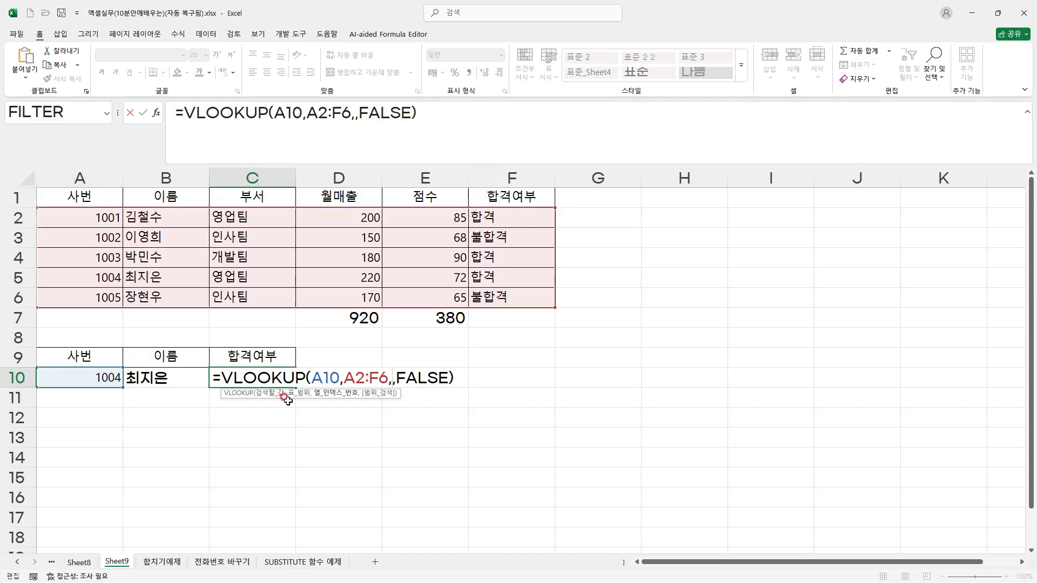
pyautogui.write('6')
pyautogui.press('Return')
pyautogui.press('Up')
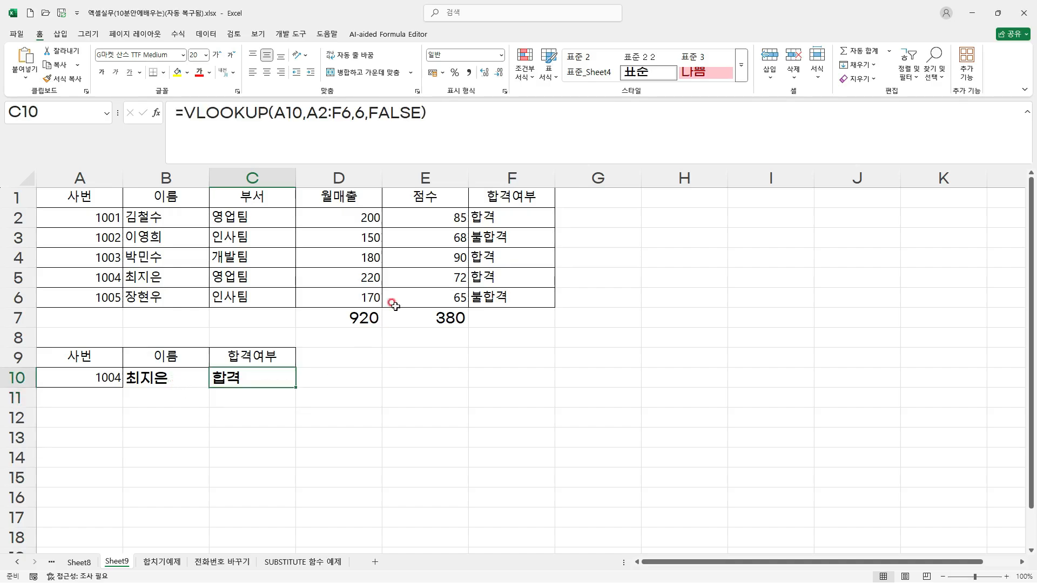
# Check the lookup results against row 5, and review the row 7 totals, the 합격여부 column and the B10 formula.
pyautogui.moveTo(120, 280); pyautogui.dragTo(489, 273)
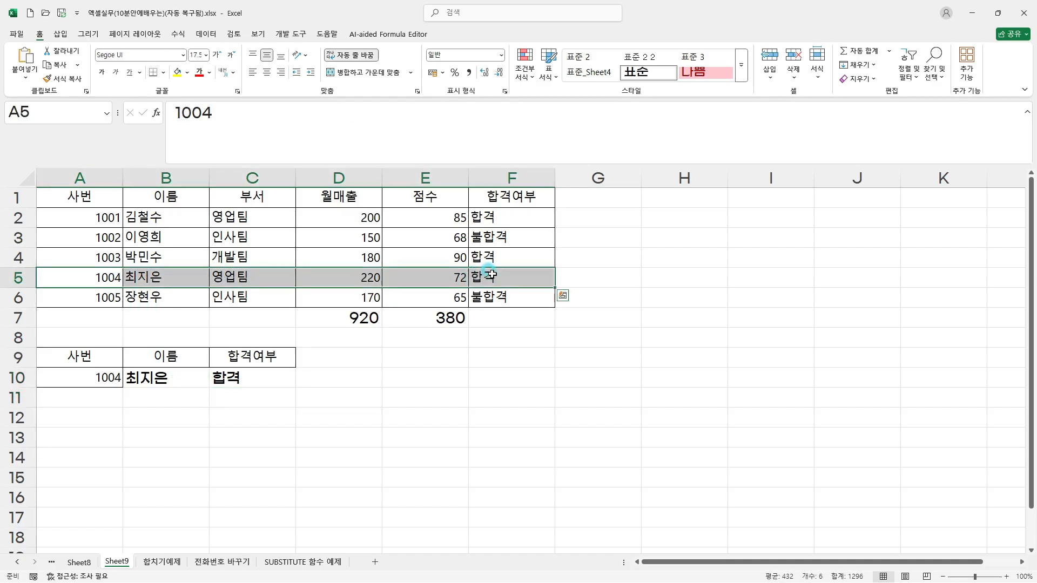
pyautogui.click(340, 383)
pyautogui.click(339, 383)
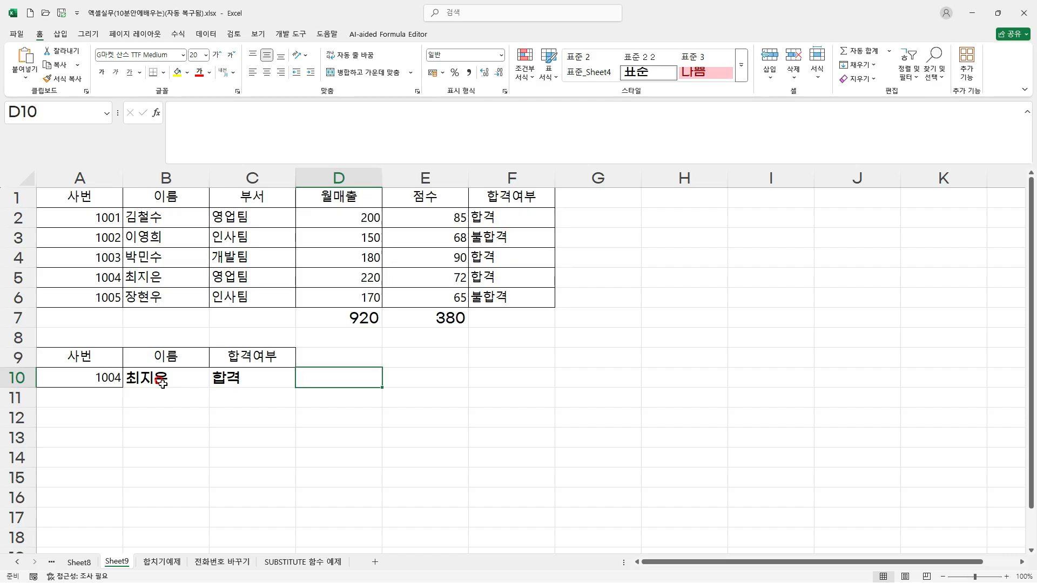
pyautogui.click(189, 374)
pyautogui.click(353, 321)
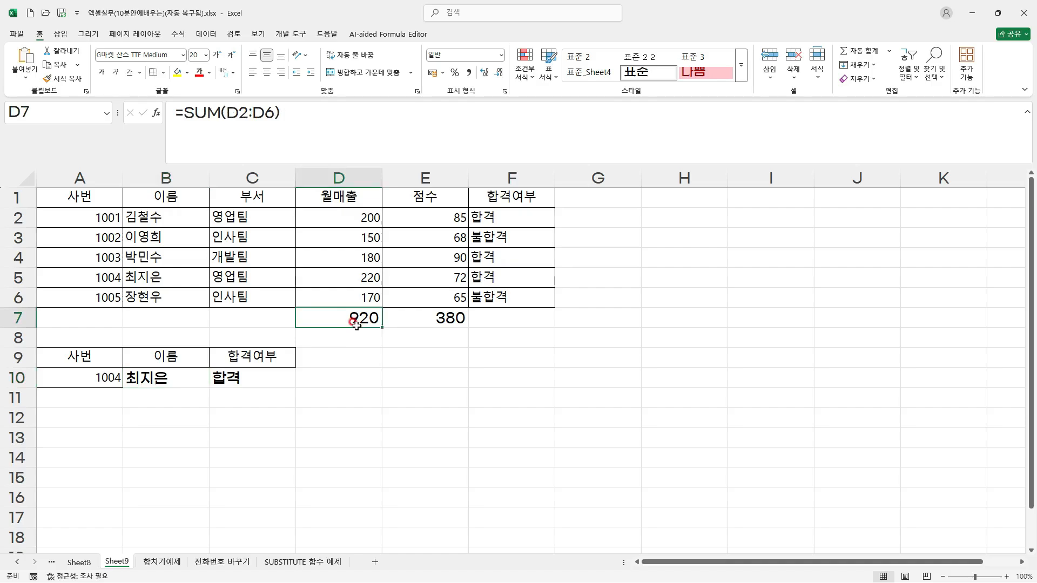
pyautogui.click(393, 318)
pyautogui.moveTo(417, 308); pyautogui.dragTo(348, 315)
pyautogui.click(489, 217)
pyautogui.click(175, 375)
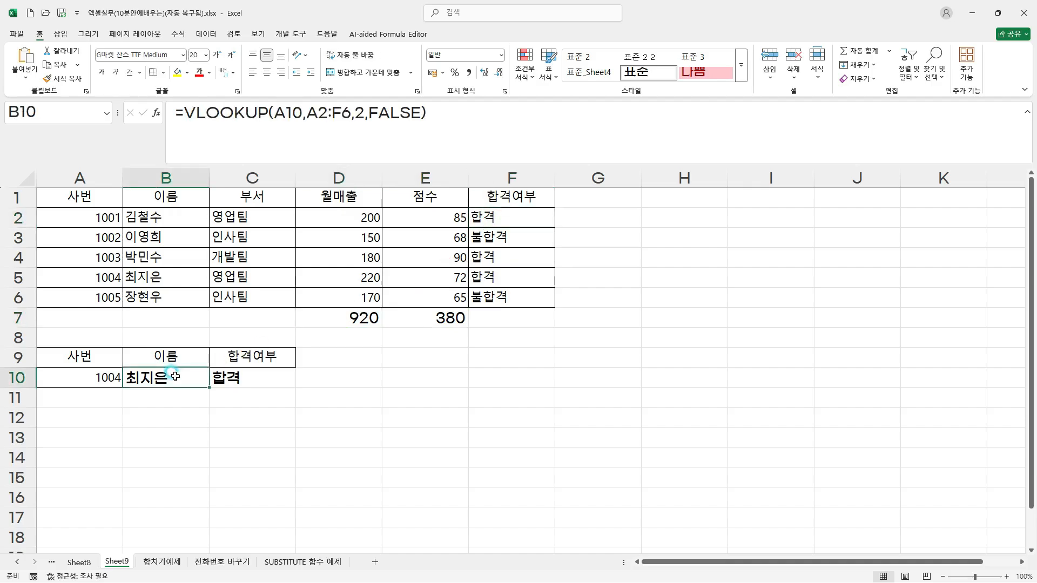
pyautogui.click(322, 411)
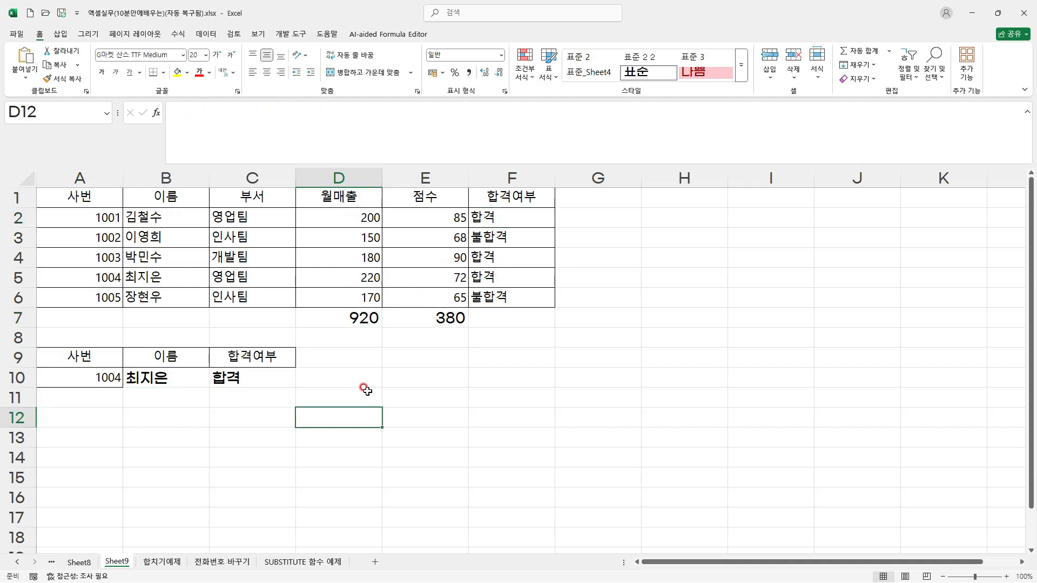